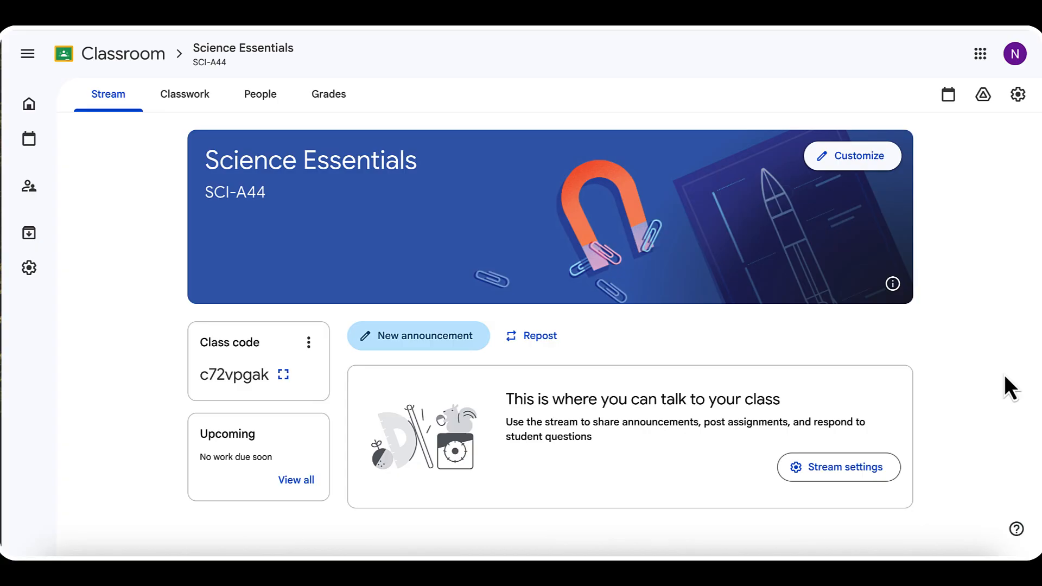
Create a classwork assignment titled "Creating Content in A Module" under the Week #2 Materials topic
left_click(201, 100)
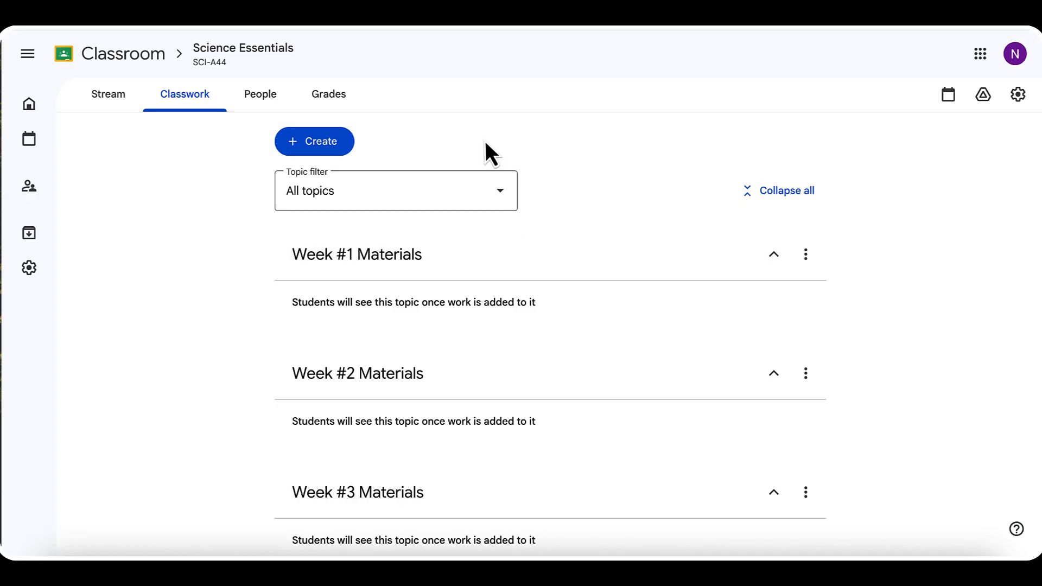
left_click(341, 151)
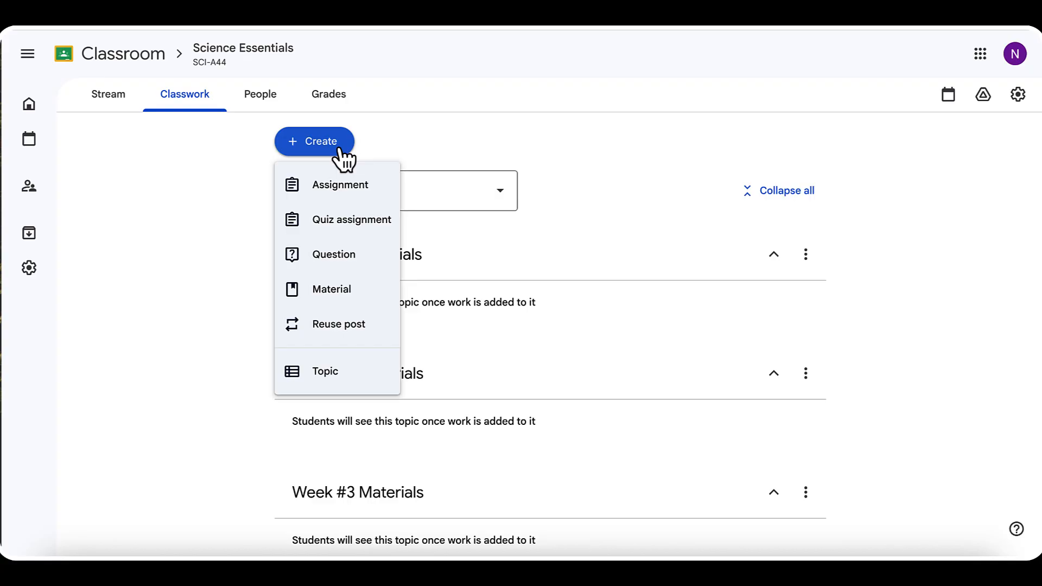
left_click(368, 199)
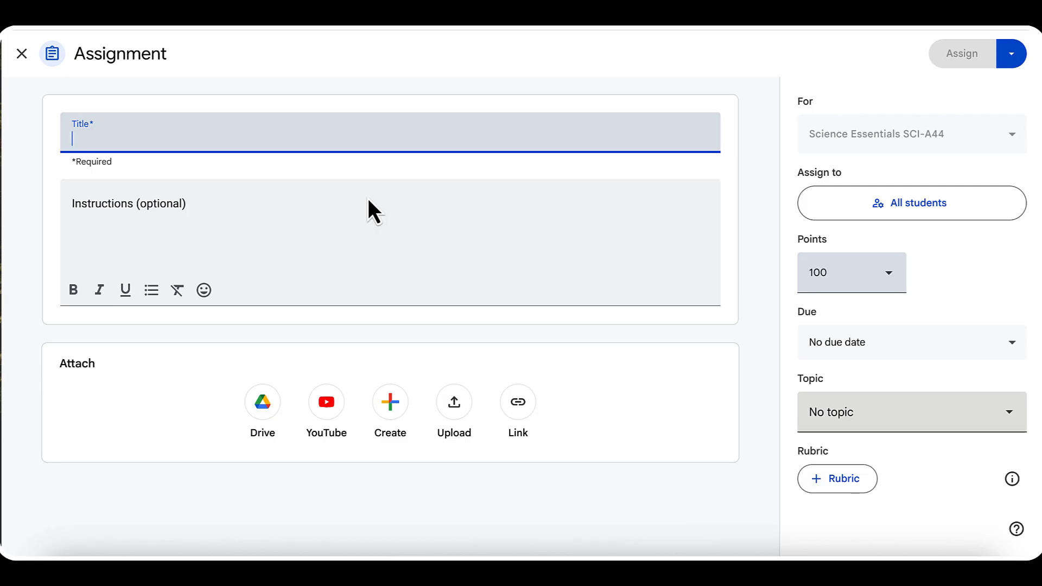
type("C")
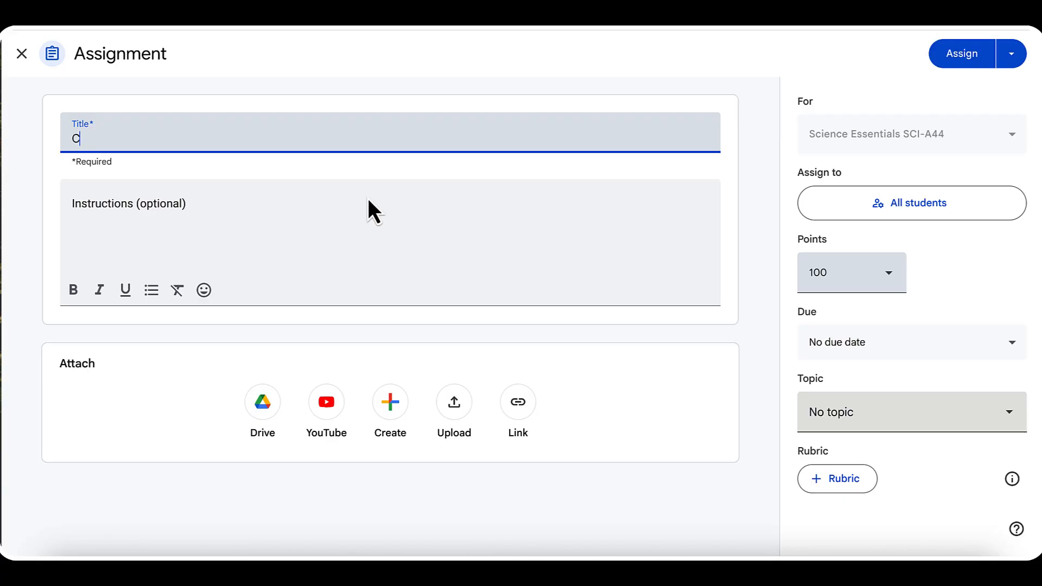
type("reating Content in ")
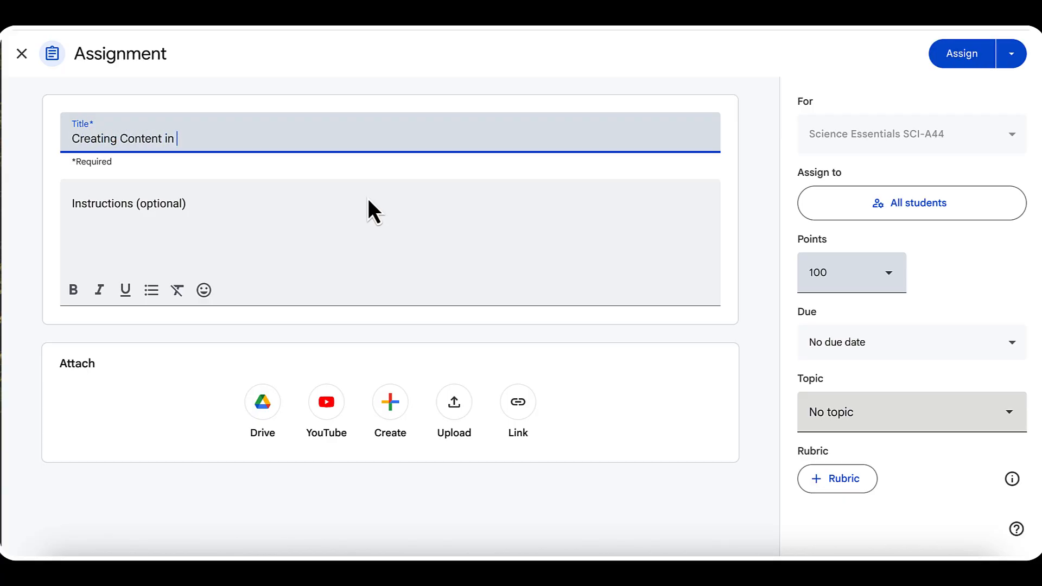
type("A Module")
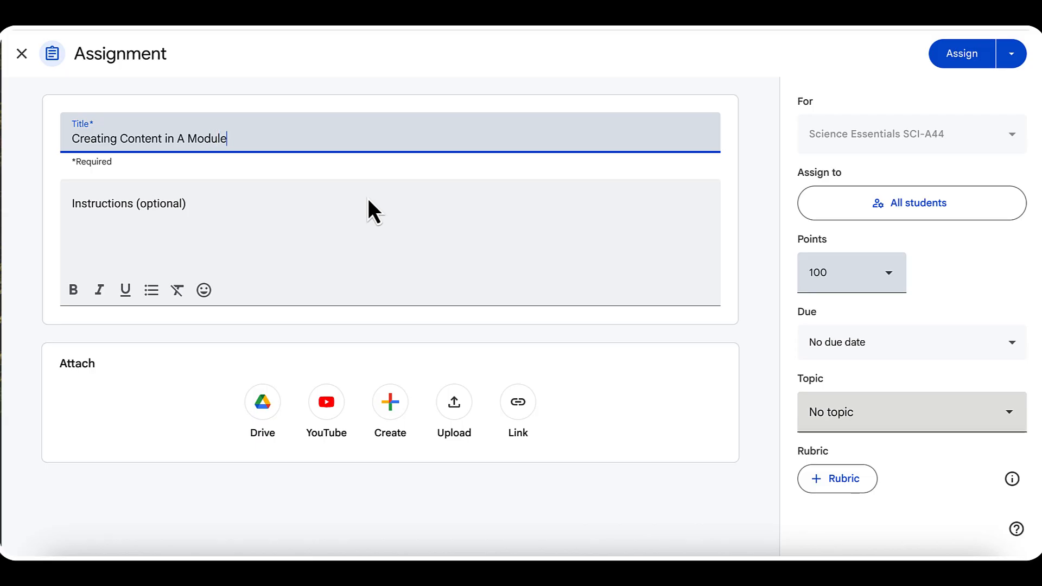
left_click(453, 216)
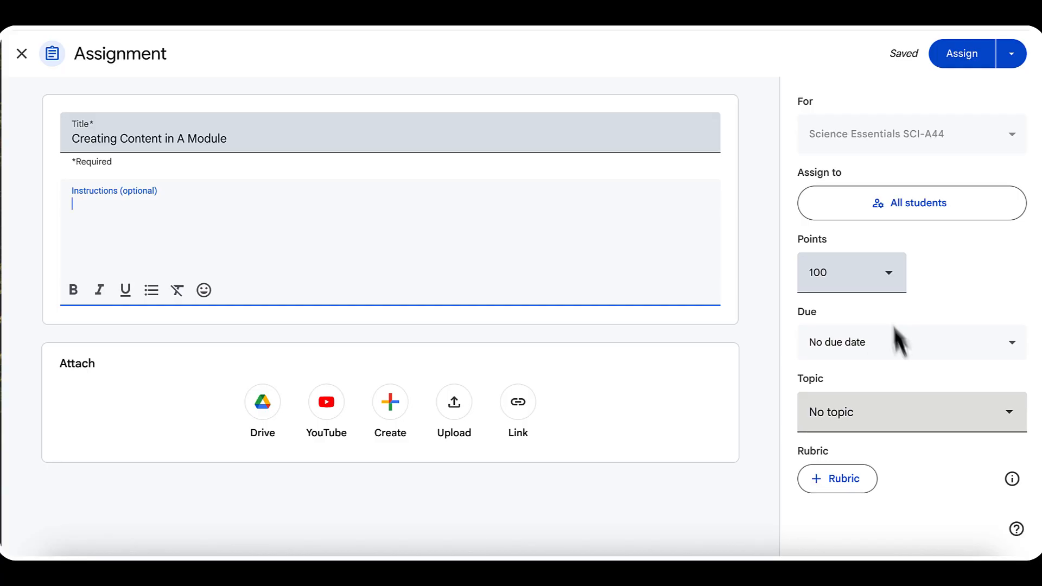
left_click(902, 419)
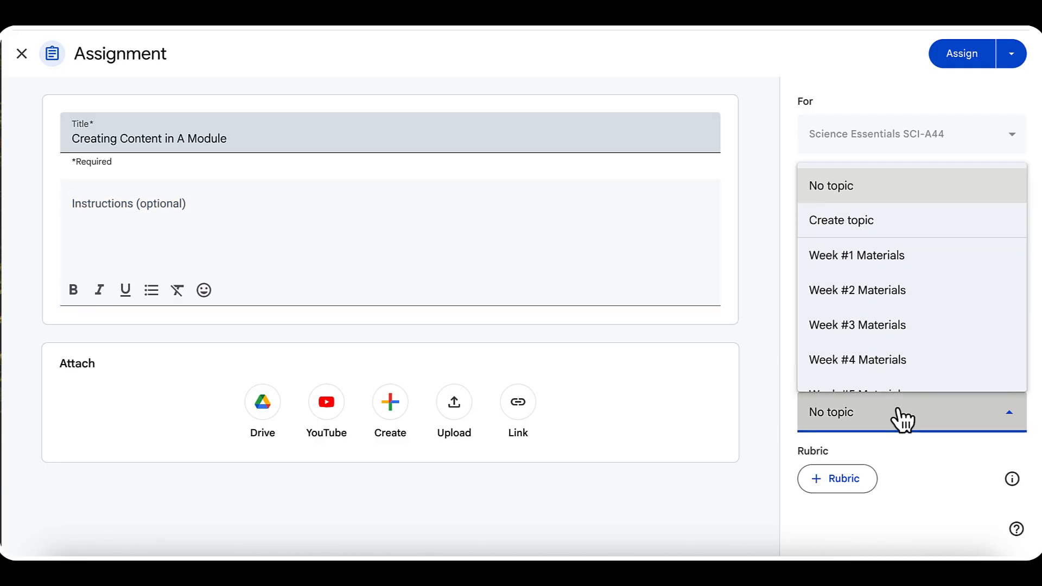
left_click(884, 296)
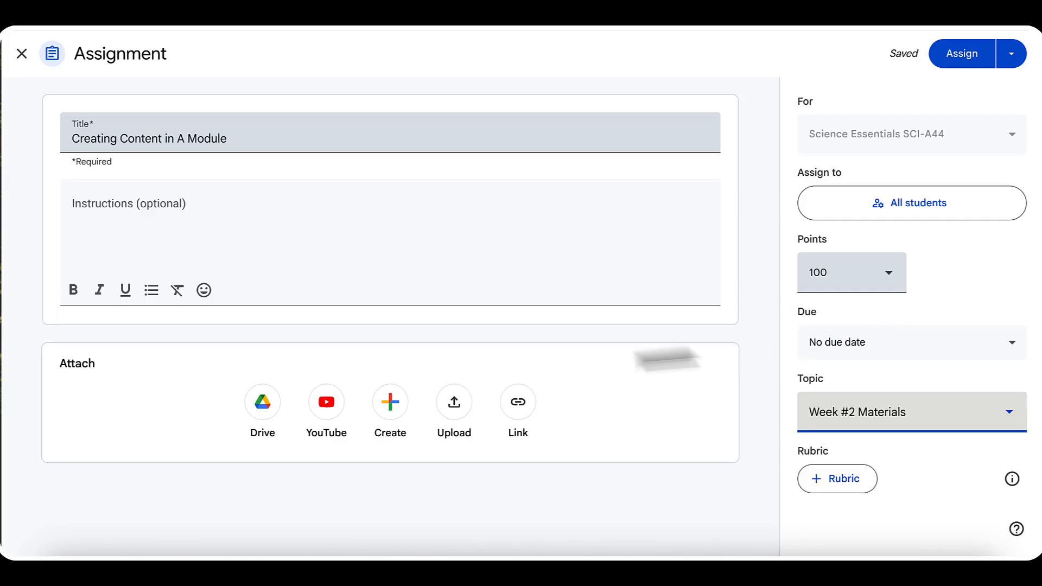
Attach a new Google Docs document to the assignment and rename it "Title for sample assignment"
left_click(396, 406)
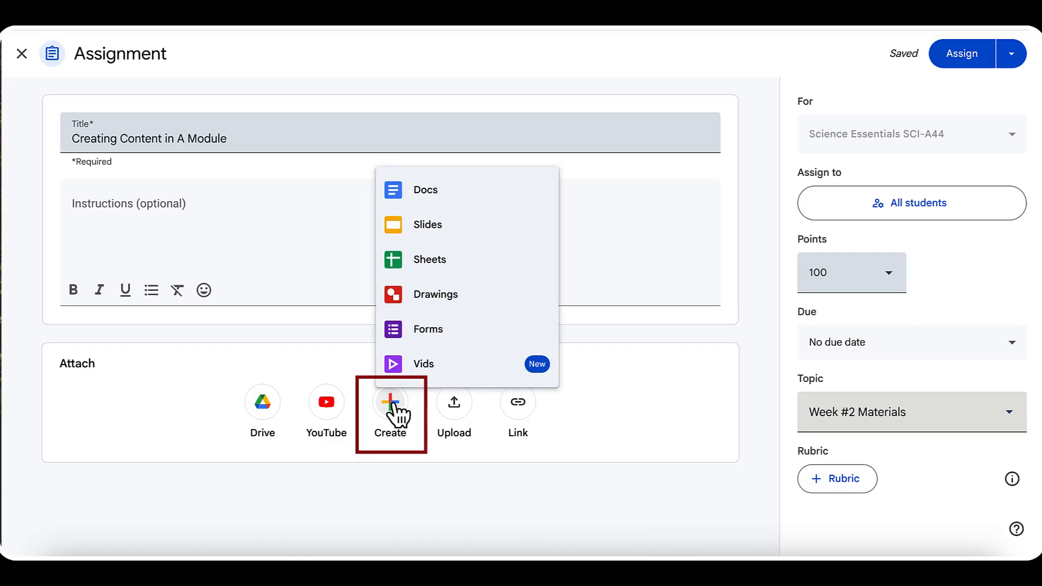
left_click(527, 197)
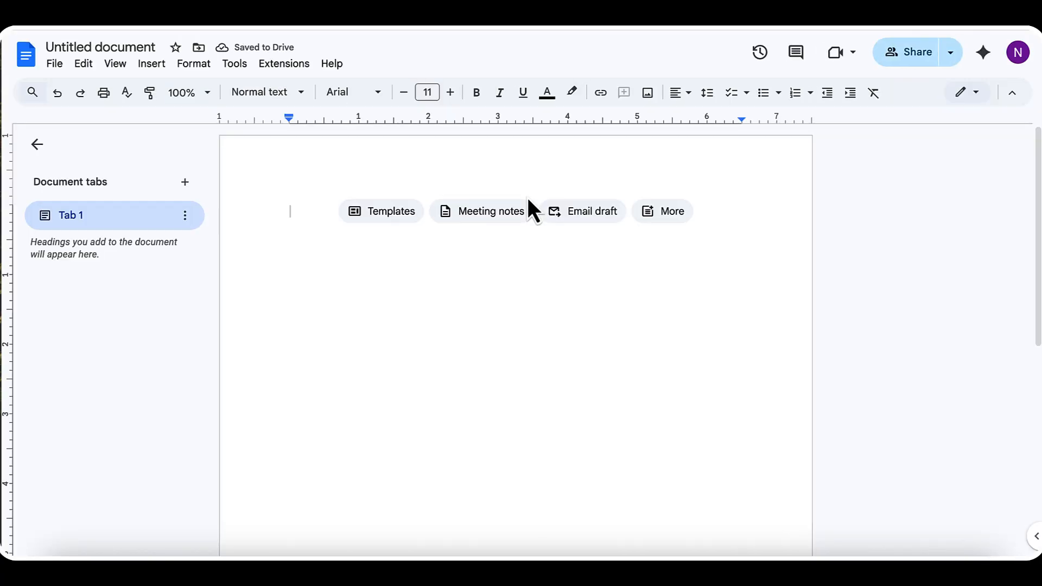
left_click(158, 51)
left_click_drag(157, 48, 47, 48)
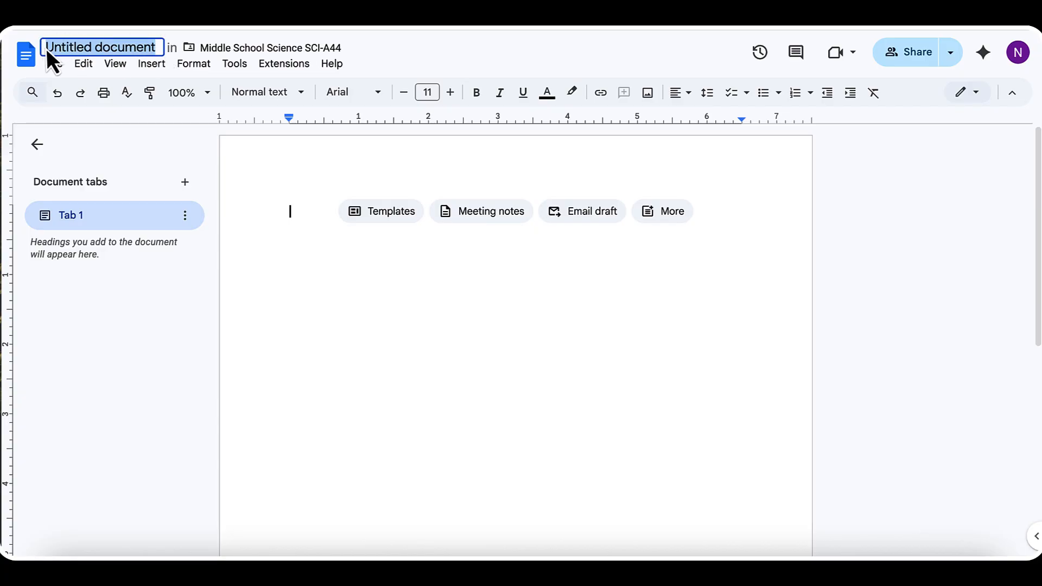
key("BackSpace")
type("T")
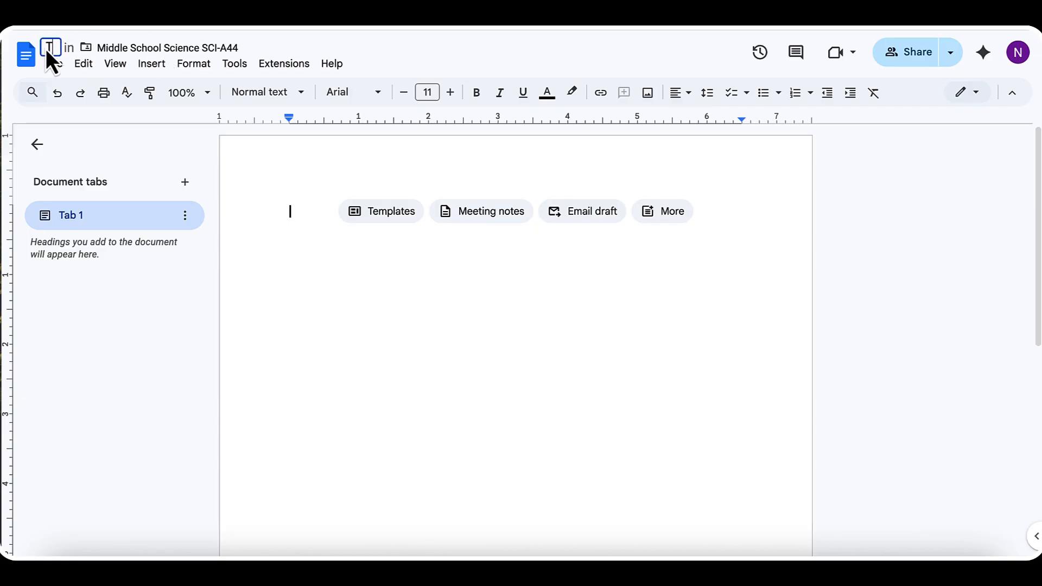
type("itle for ")
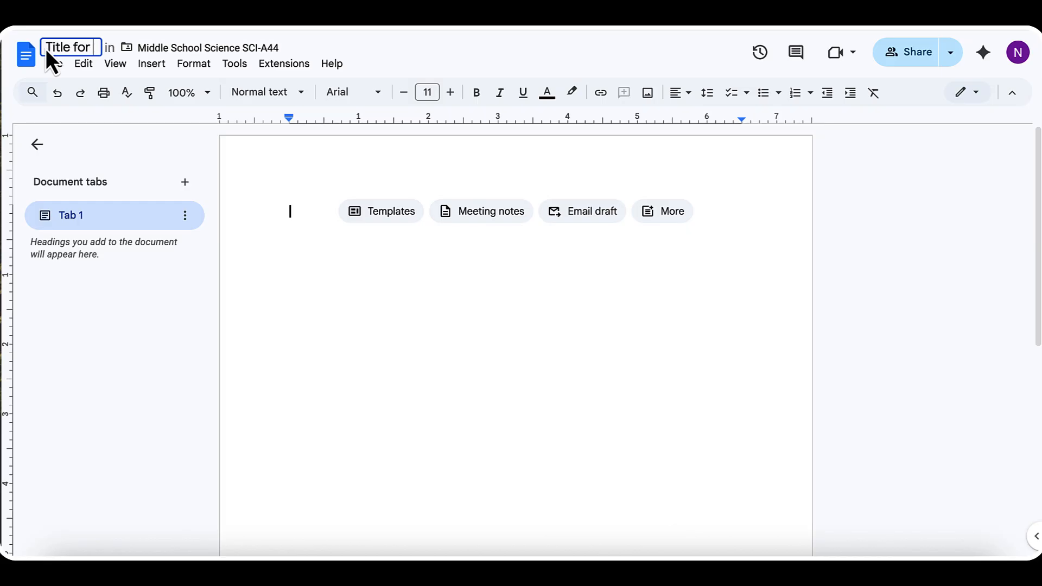
type("sample a")
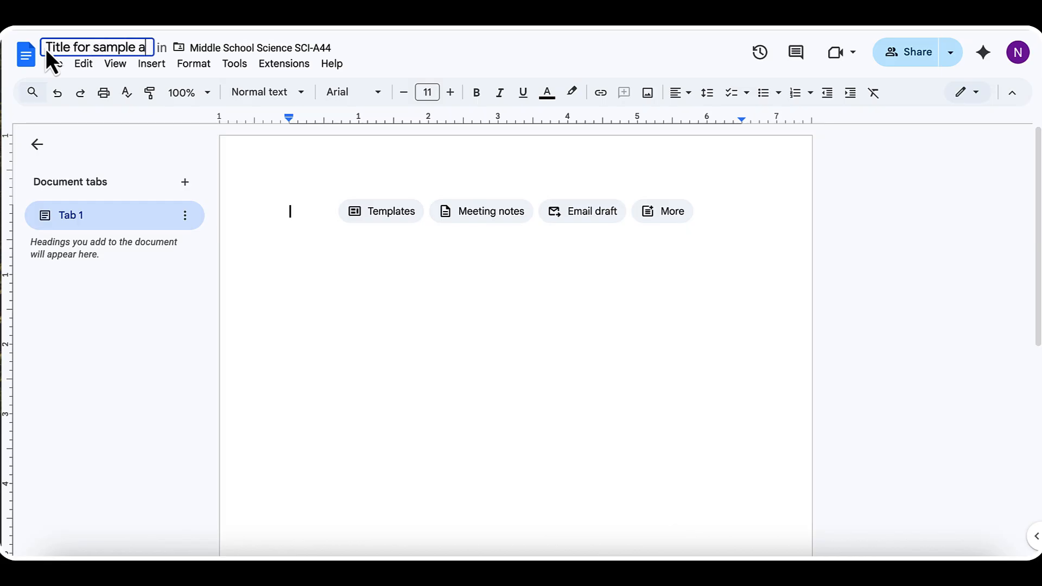
type("ssignment")
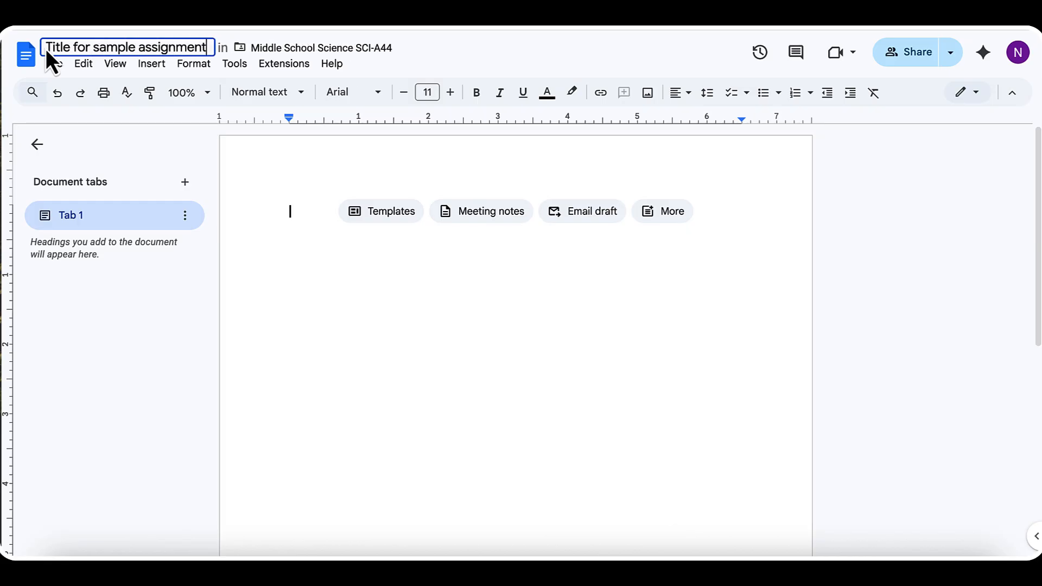
Enter "Type the text here......." as the body text of the document
left_click(317, 216)
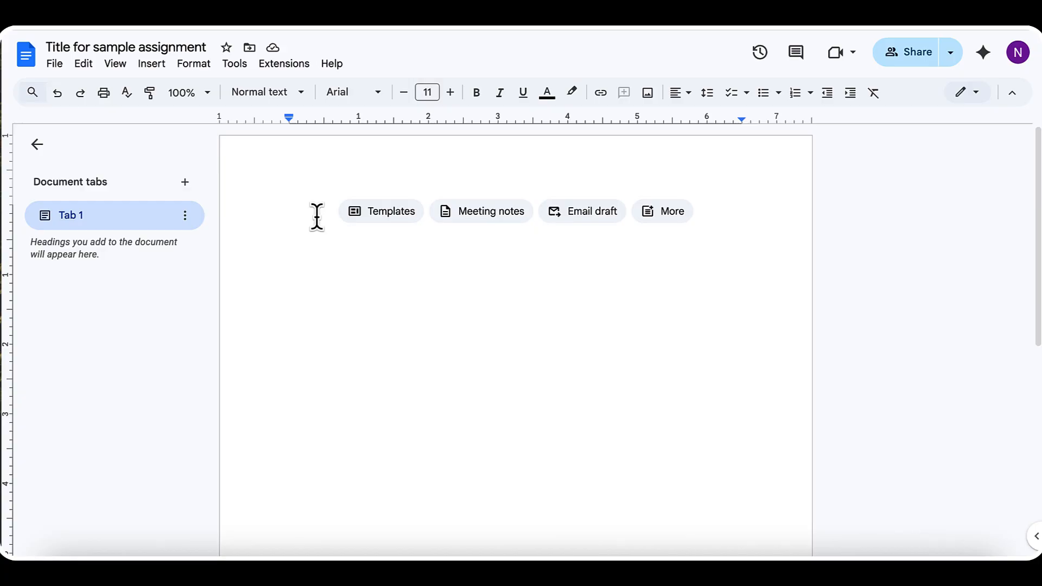
type("type the tex")
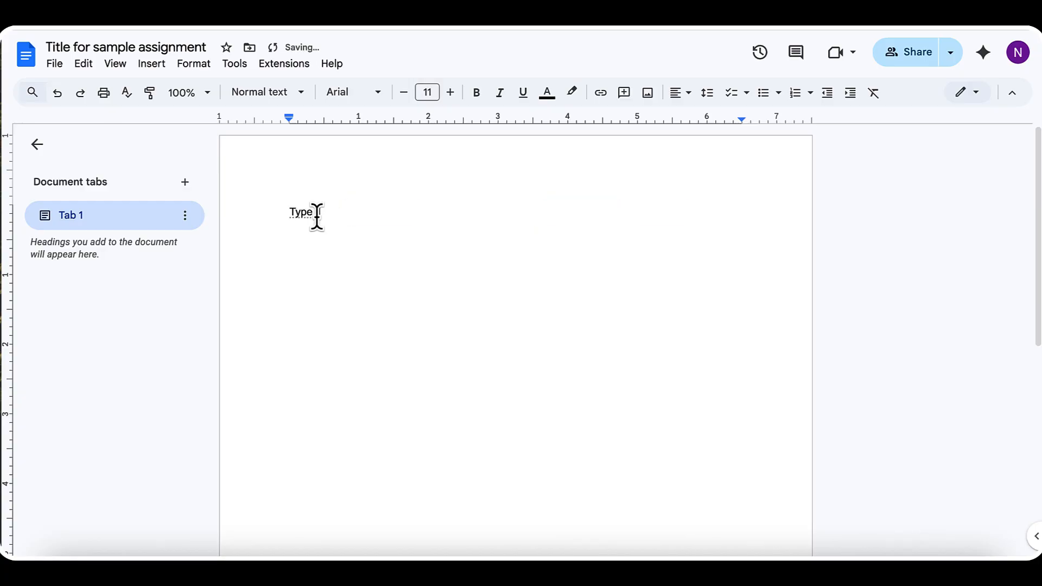
type("t here.......")
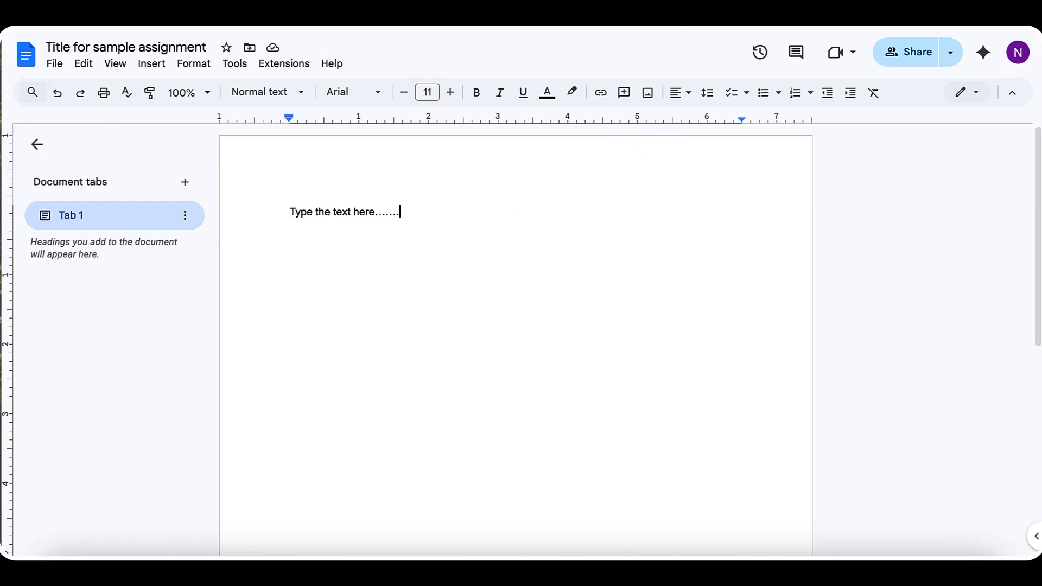
Return to the Google Classroom assignment draft and assign it to all students
left_click(623, 28)
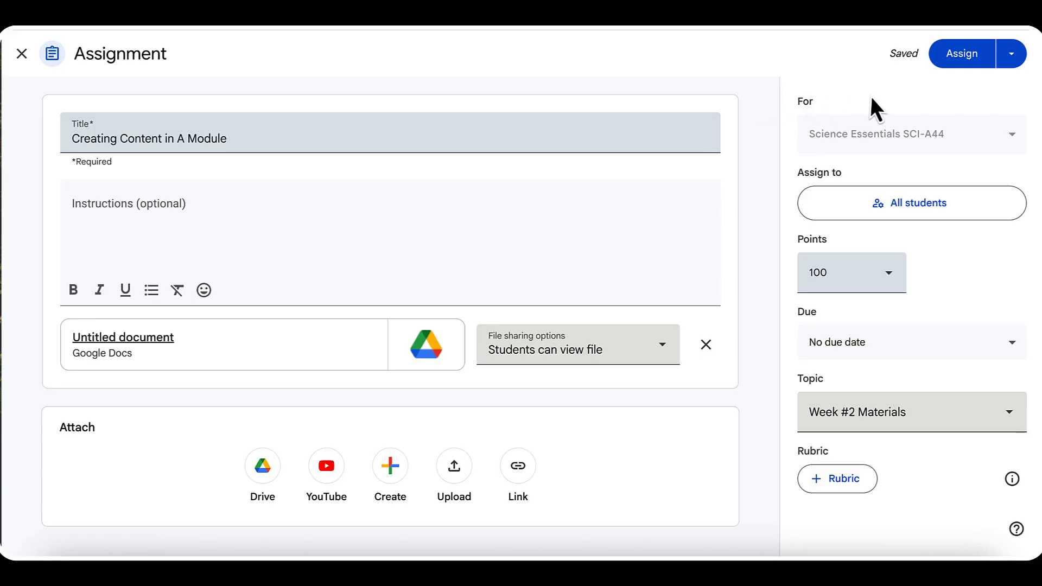
left_click(963, 66)
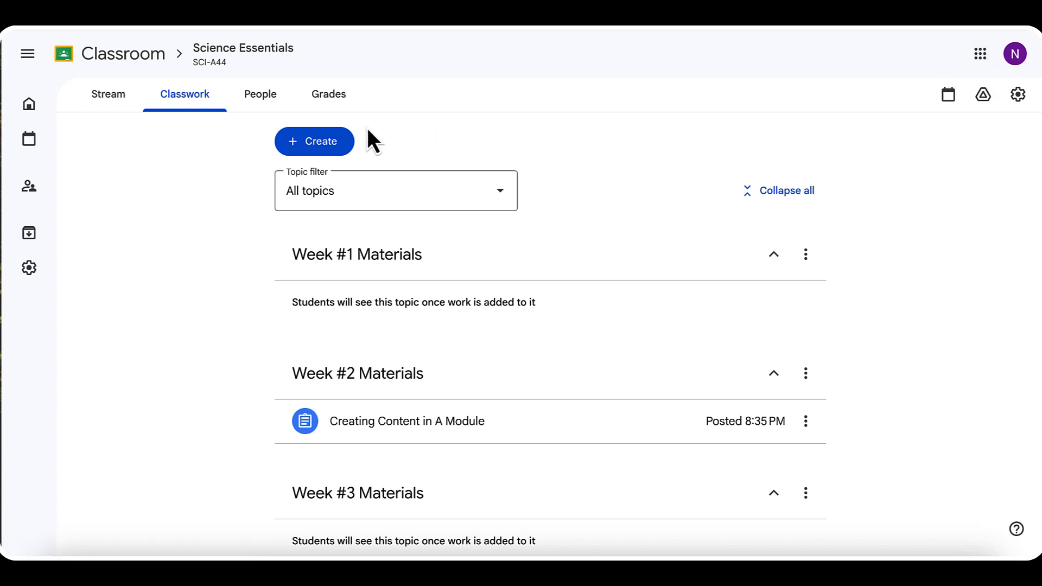
Create a classwork material titled "Science Image" under the Week #2 Materials topic
left_click(342, 148)
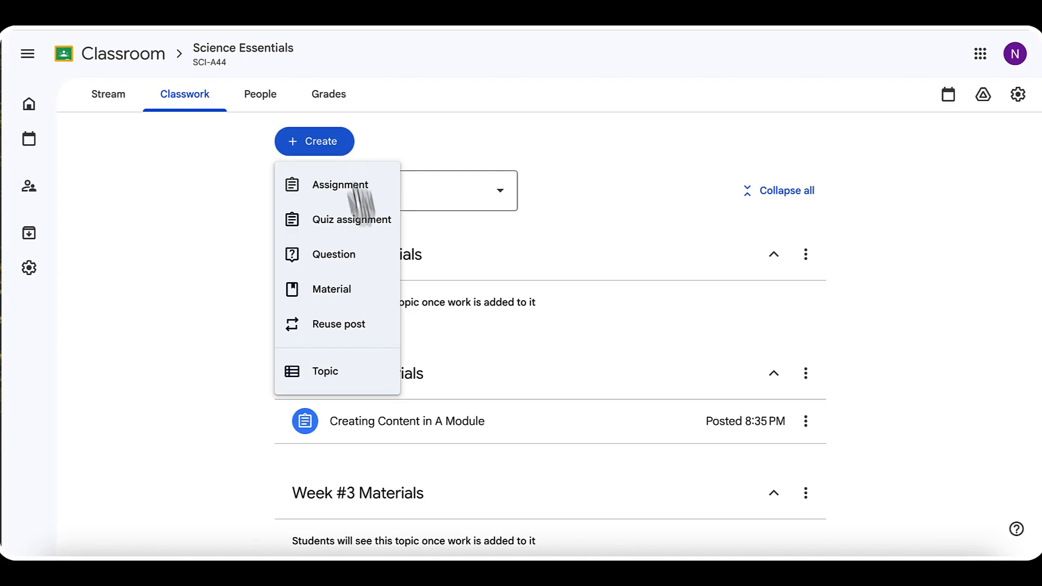
left_click(365, 289)
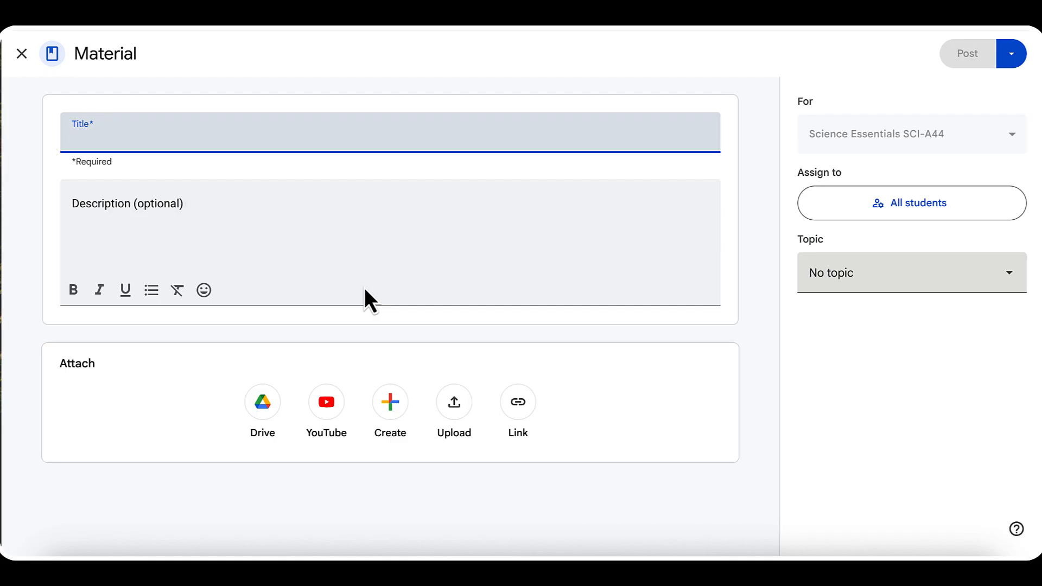
type("Scien")
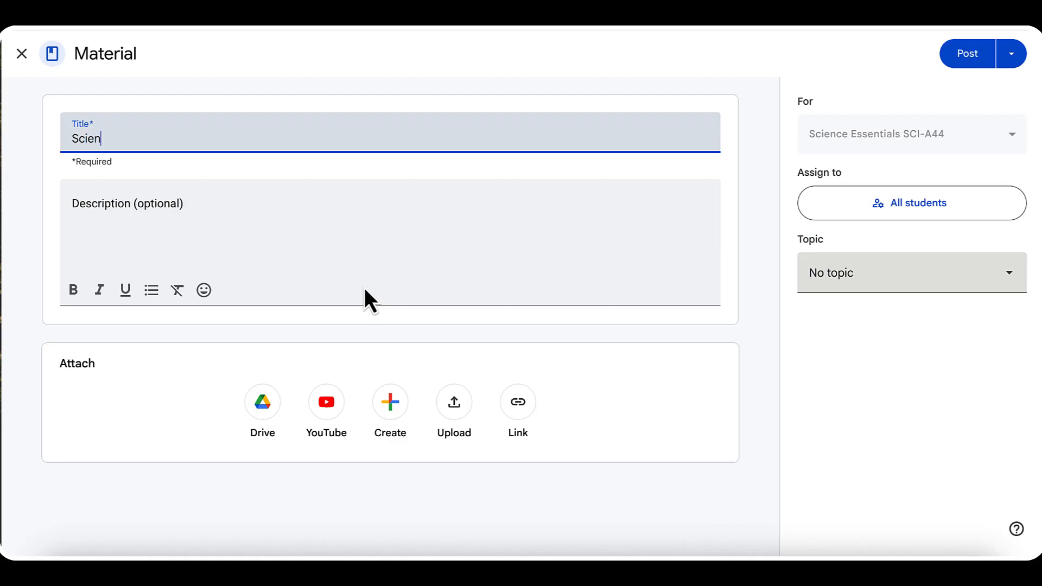
type("ce Image")
left_click(359, 218)
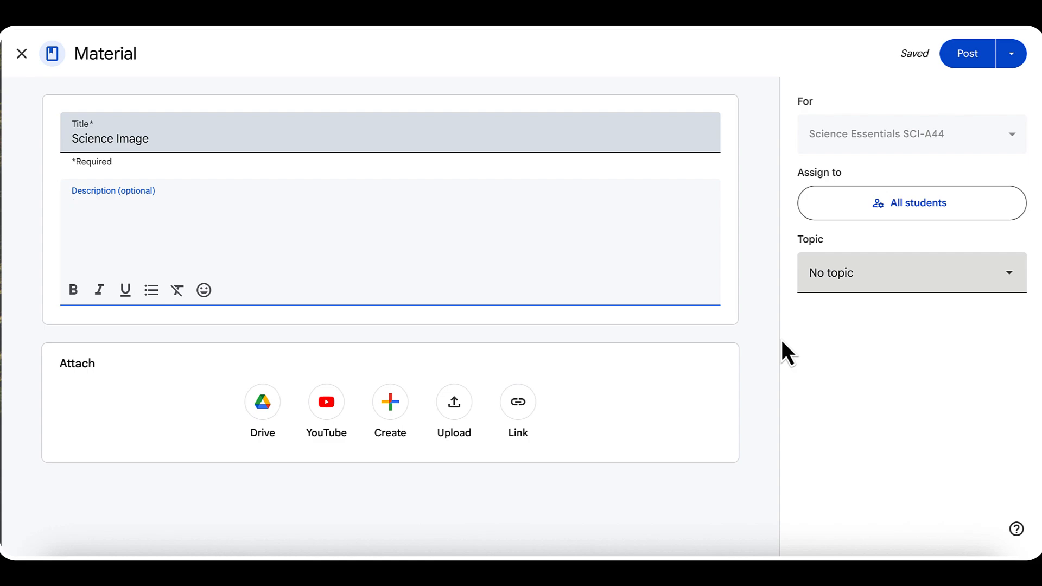
left_click(867, 286)
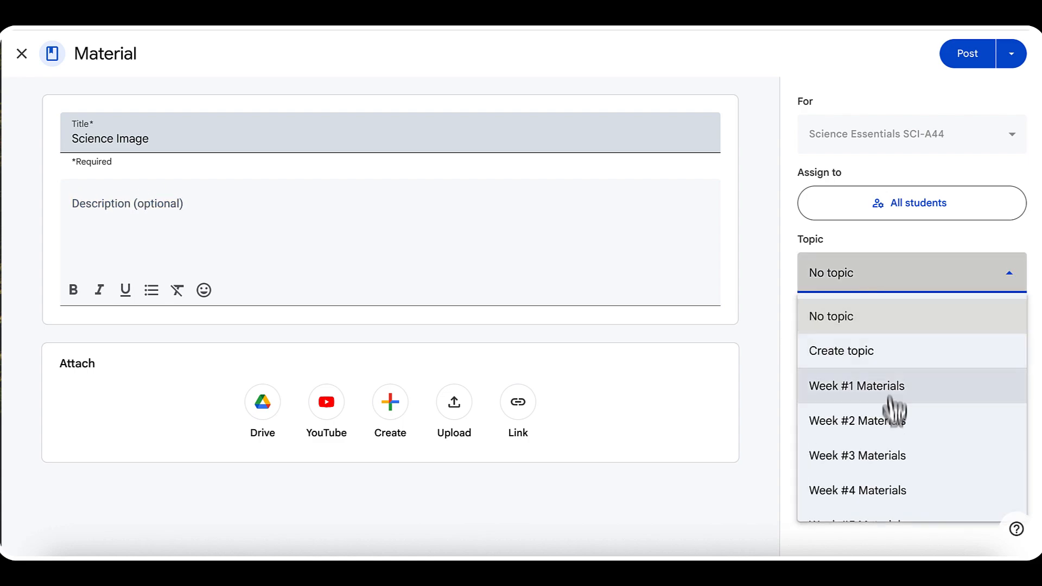
left_click(890, 421)
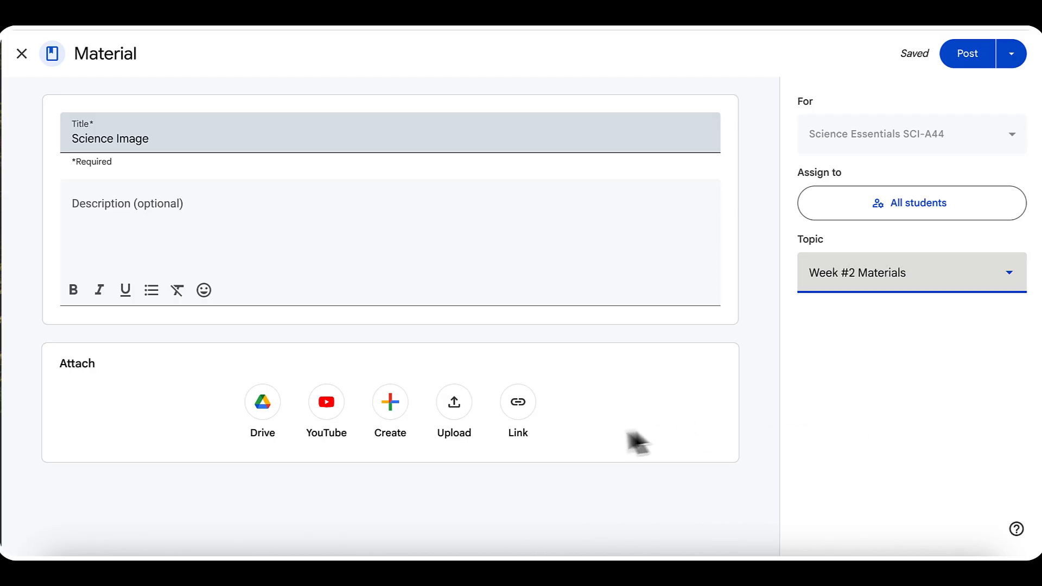
Attach test image.jpeg from the recent Drive files to the material and post it
left_click(456, 418)
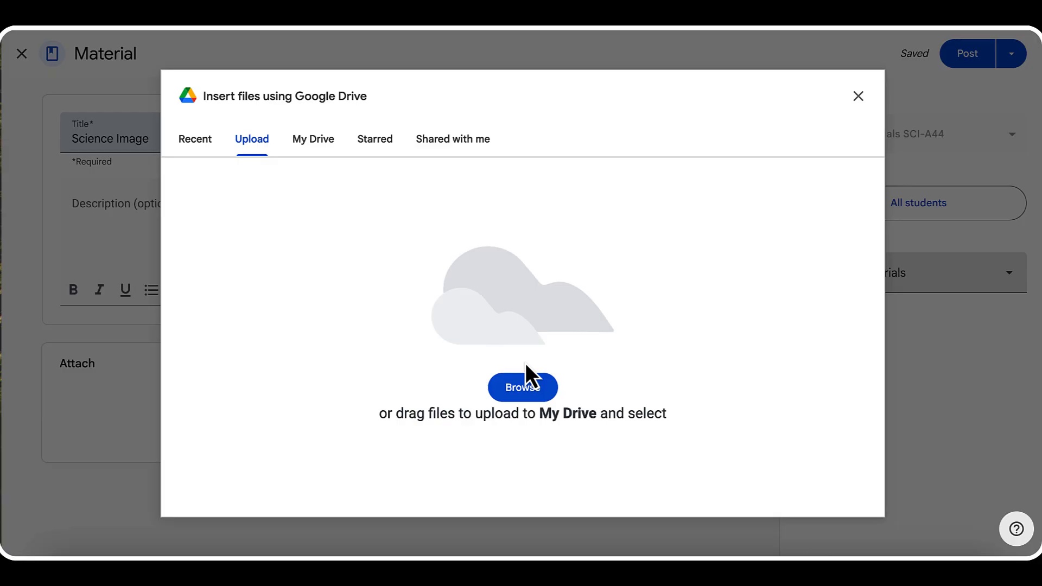
left_click(327, 163)
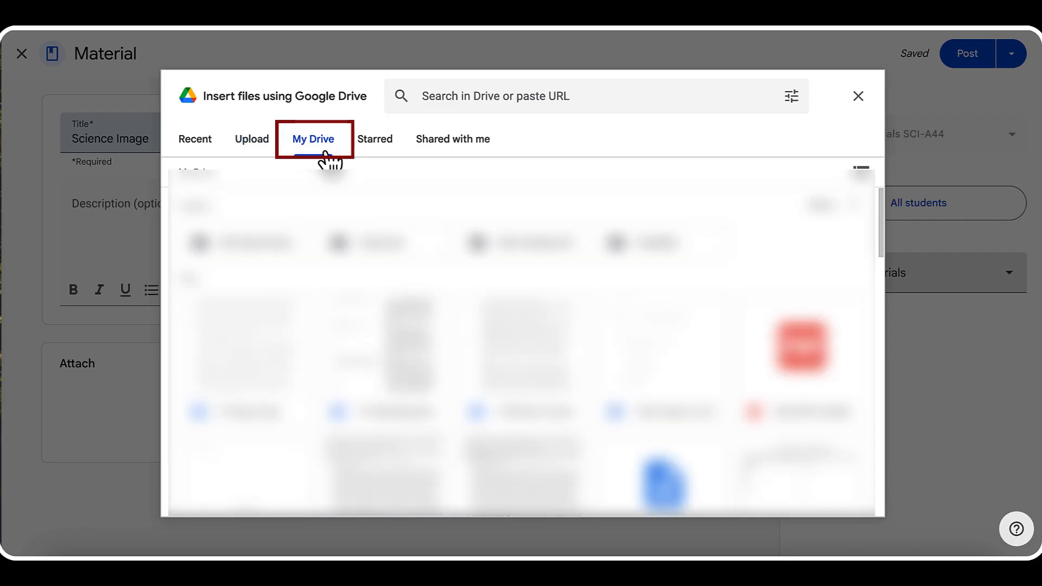
left_click(204, 142)
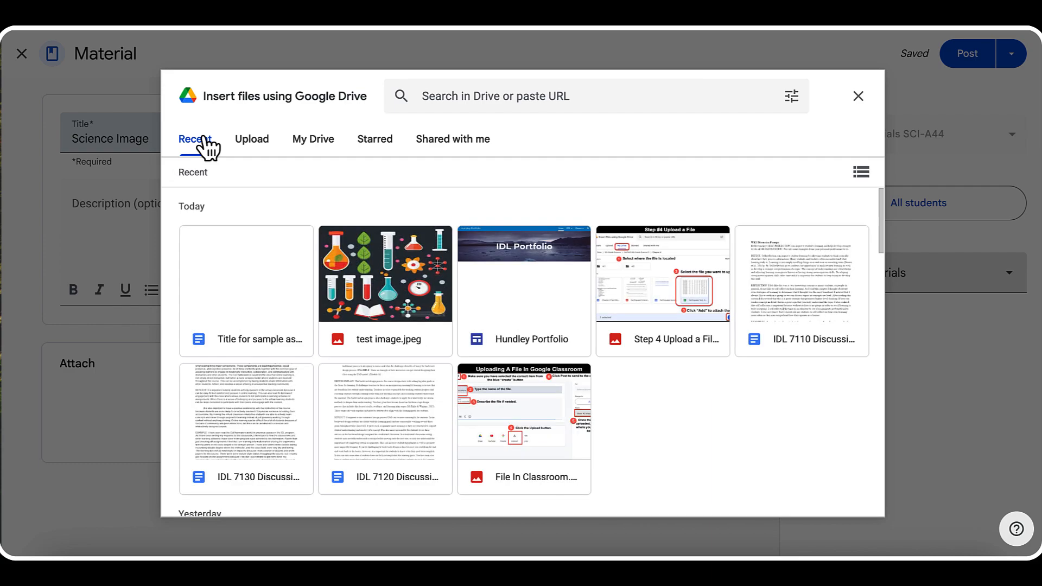
left_click(382, 301)
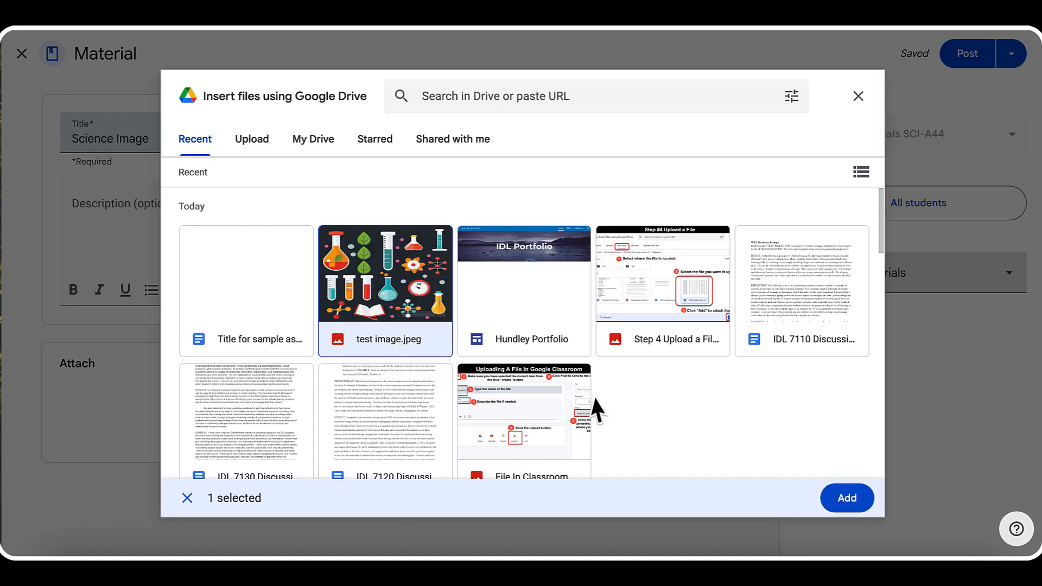
left_click(852, 502)
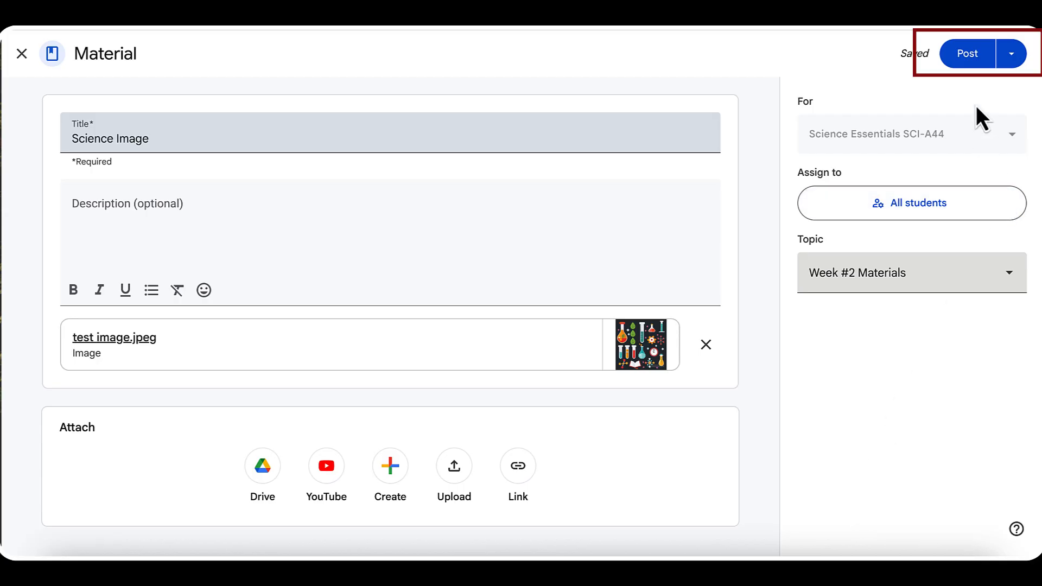
left_click(974, 64)
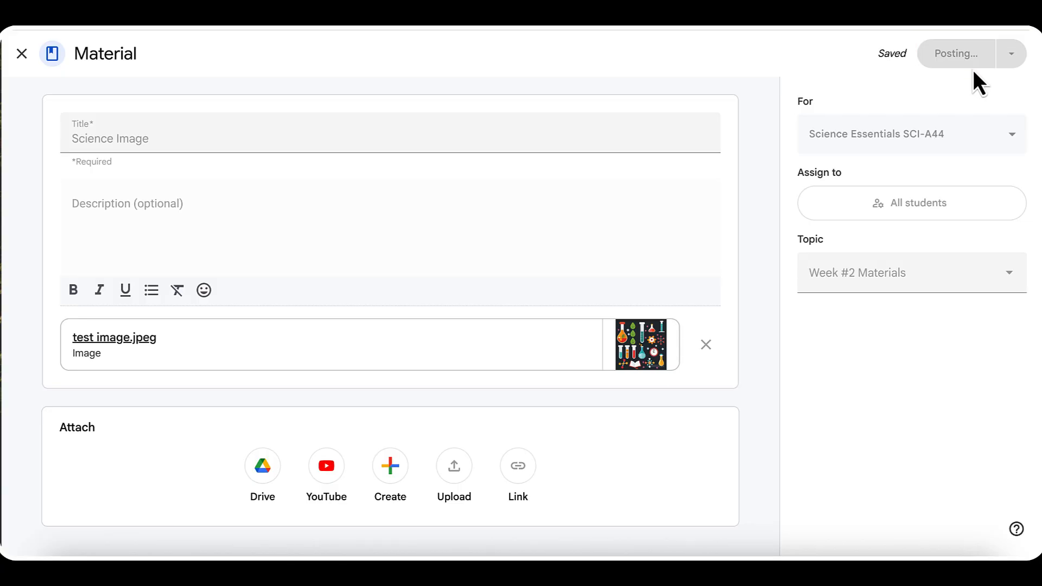